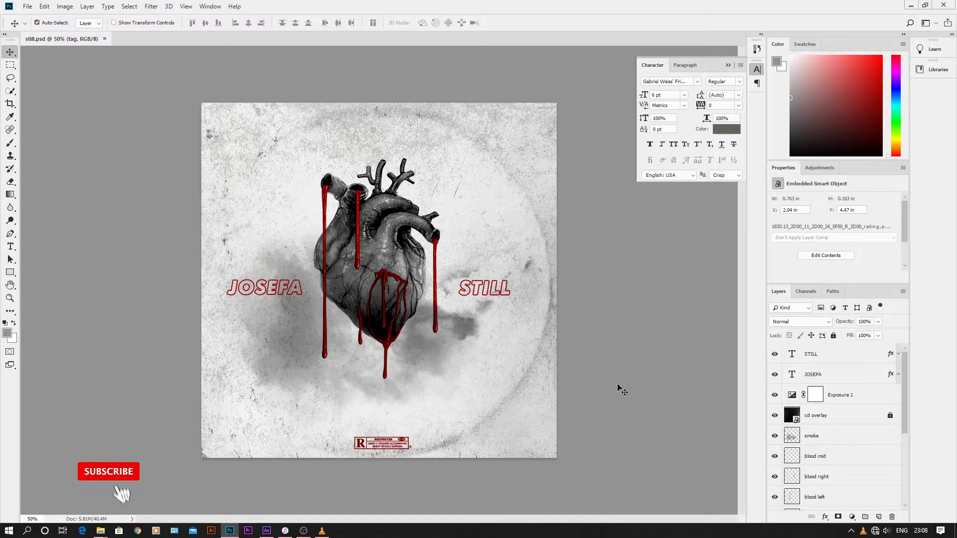
Switch to VLC media player and play the finished josefa_still.mp4 cover animation for review
click(321, 530)
key(space)
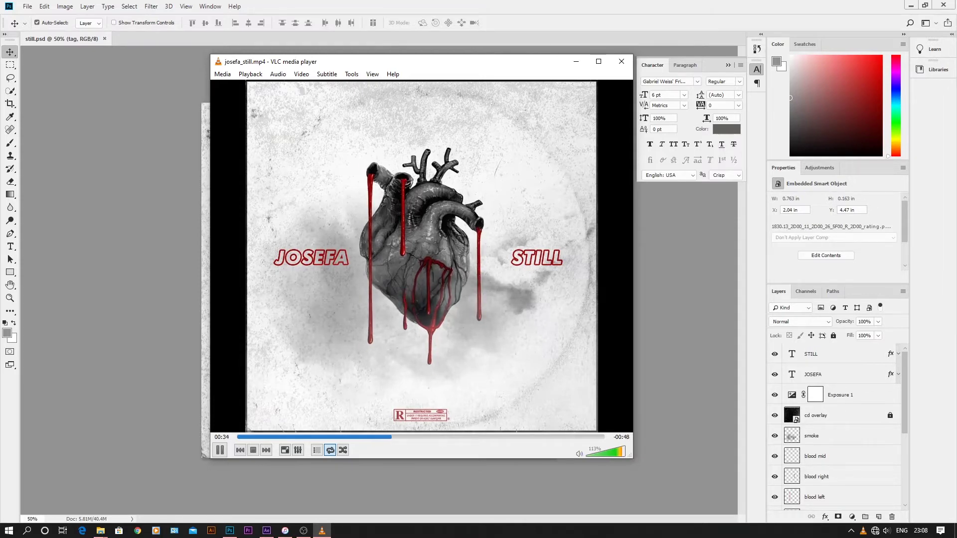
key(space)
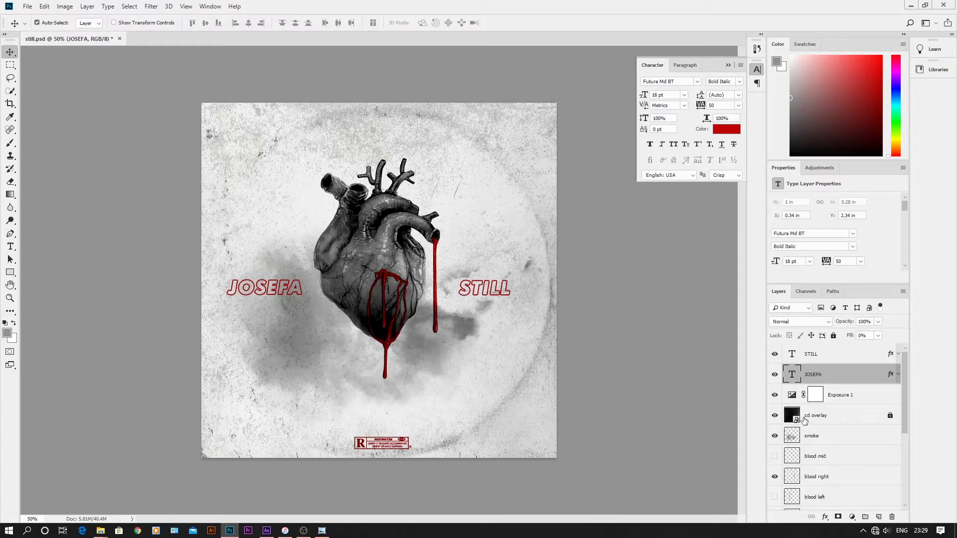
View the source heart image in Windows Photo Viewer and compare the cover with the Brightness/Contrast 1 layer hidden and shown
click(322, 530)
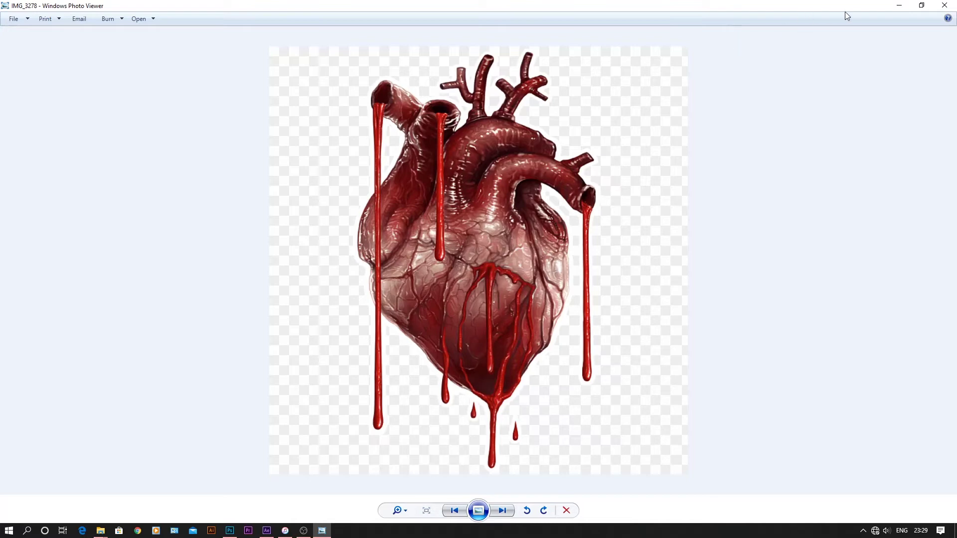
click(899, 5)
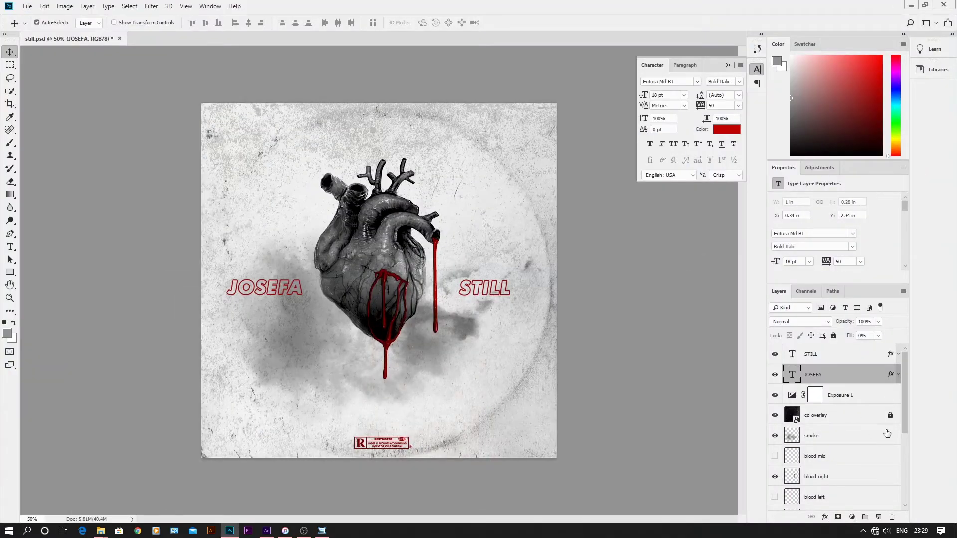
drag(907, 406, 905, 496)
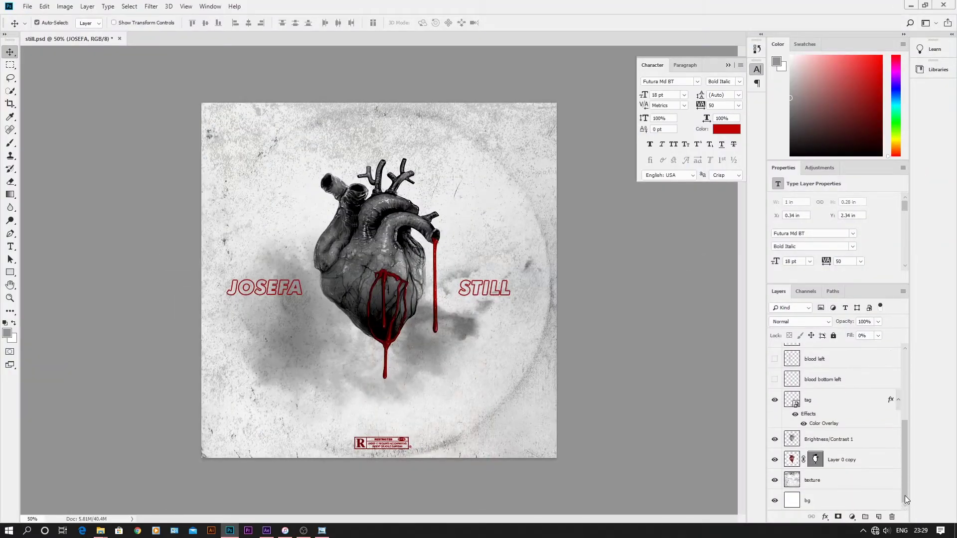
click(775, 441)
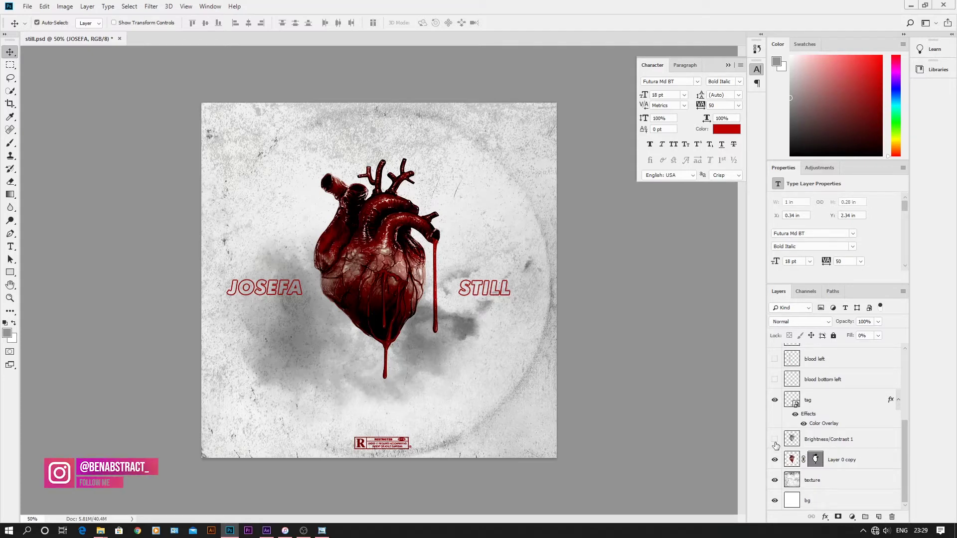
click(775, 442)
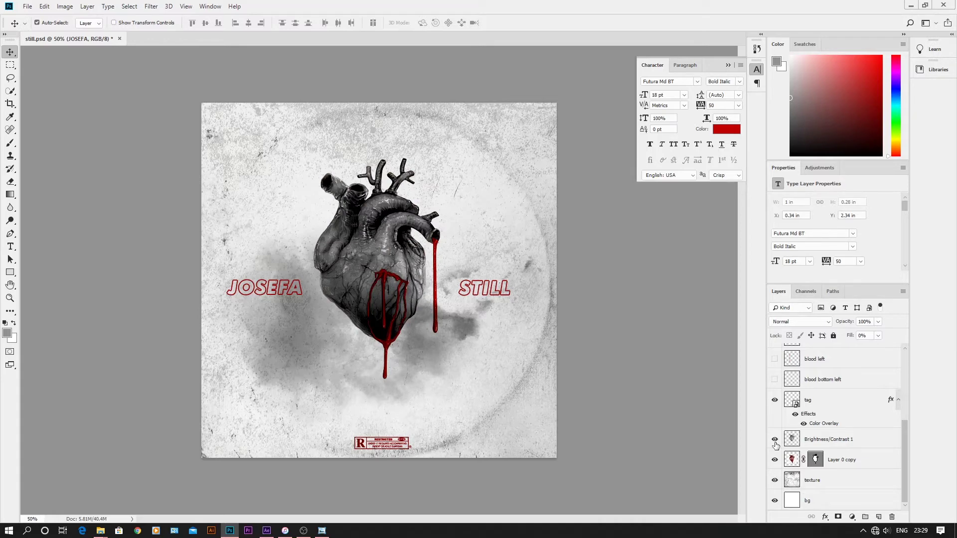
Make the hidden blood bottom left, blood left and blood mid layers visible
click(775, 379)
scroll(906, 444, up, 2)
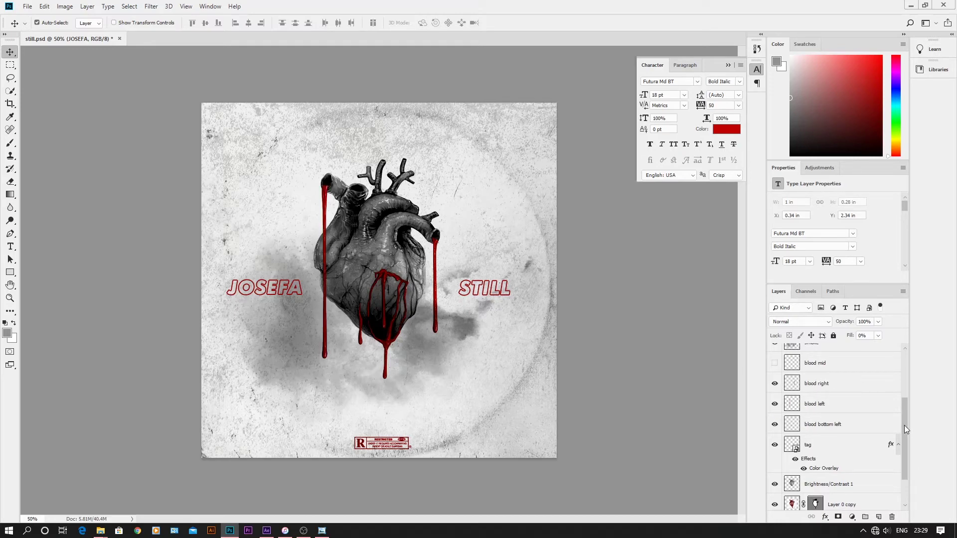
click(774, 363)
Toggle the smoke, cd overlay and texture layers off and on to examine what each adds to the cover
drag(907, 408, 905, 364)
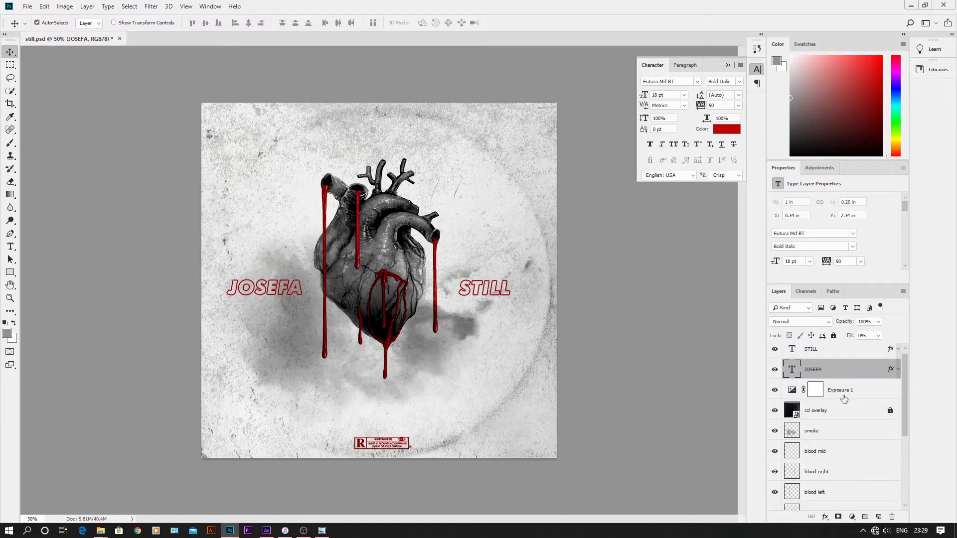
click(775, 431)
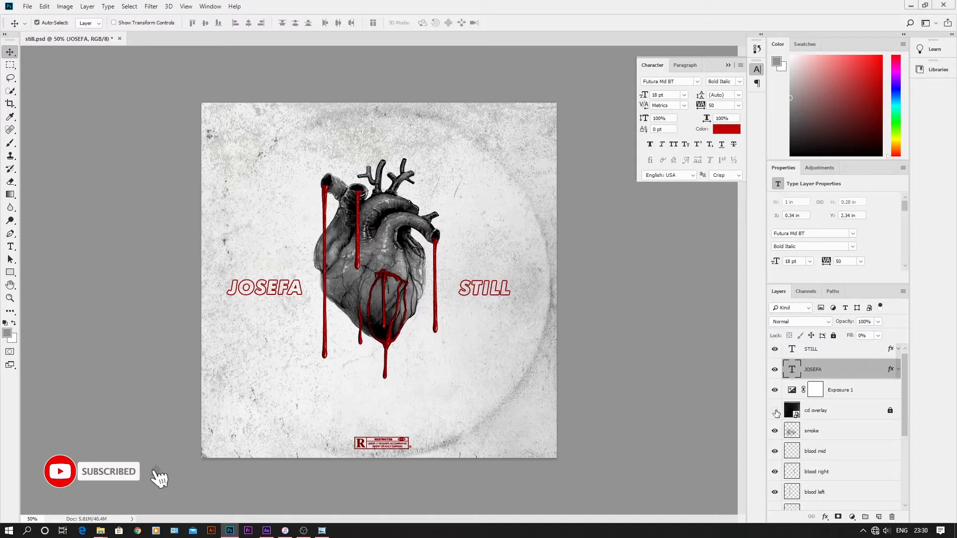
click(775, 411)
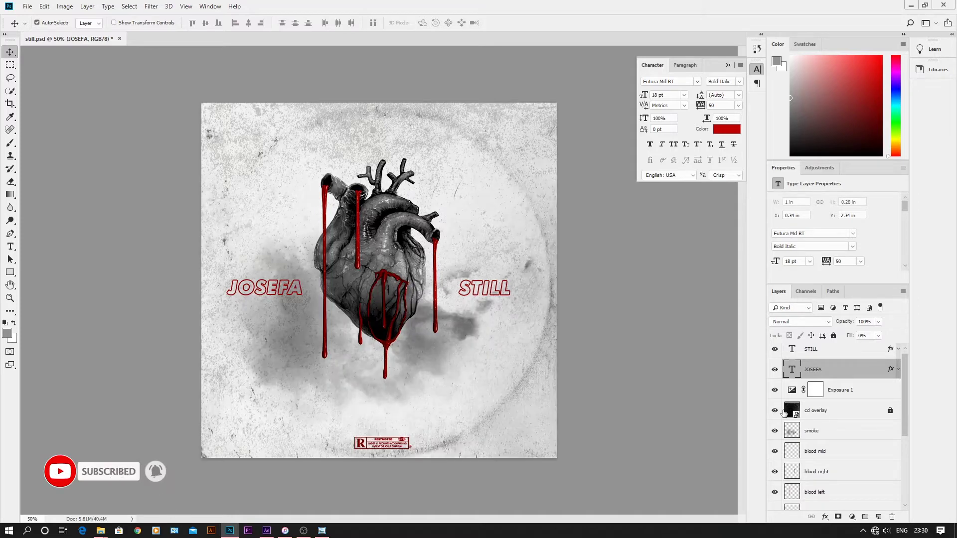
drag(907, 426, 907, 493)
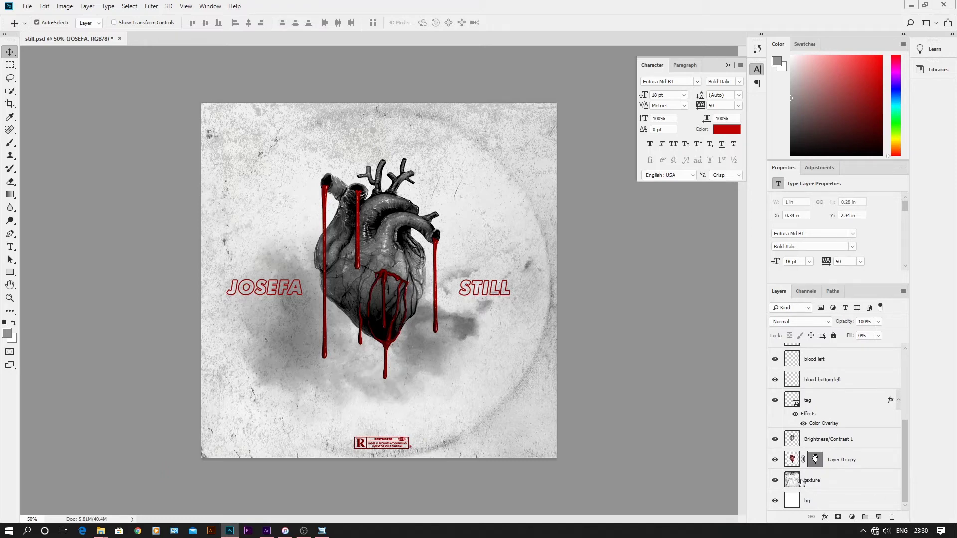
click(774, 482)
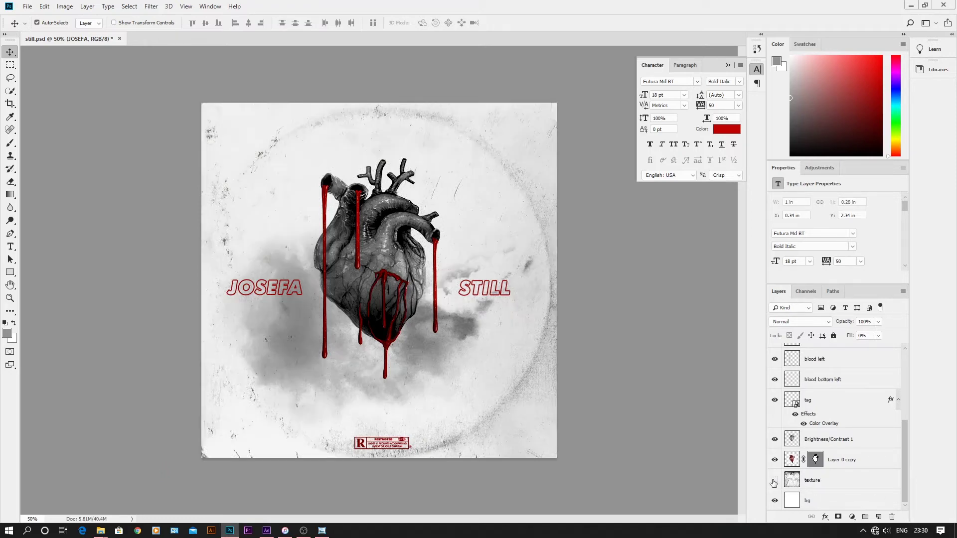
click(774, 481)
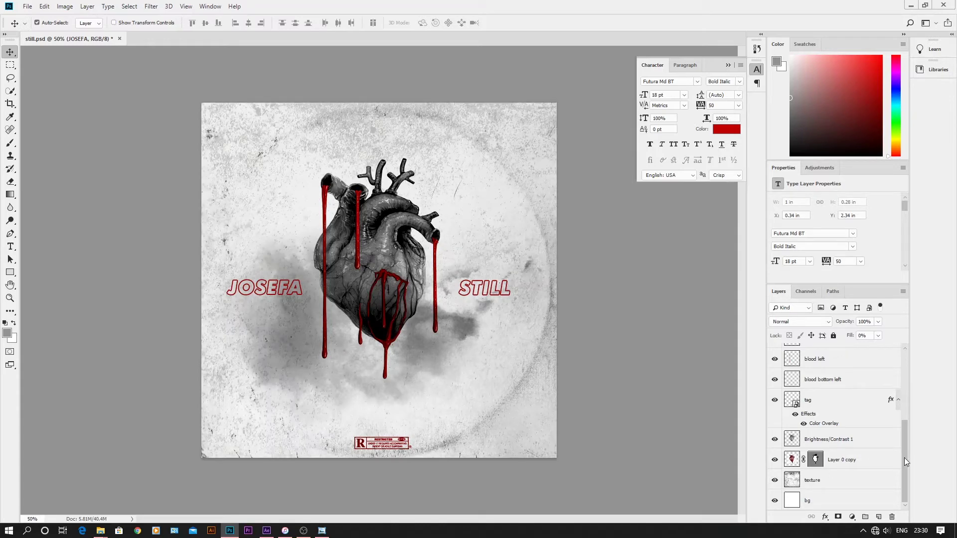
drag(905, 459, 905, 375)
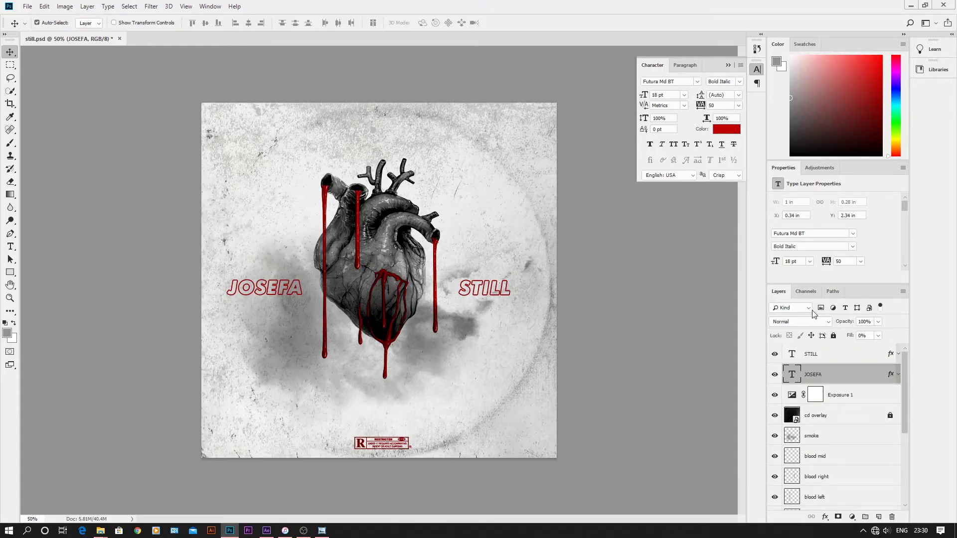
Switch to After Effects and return the still composition to its first frame
mouse_move(270, 536)
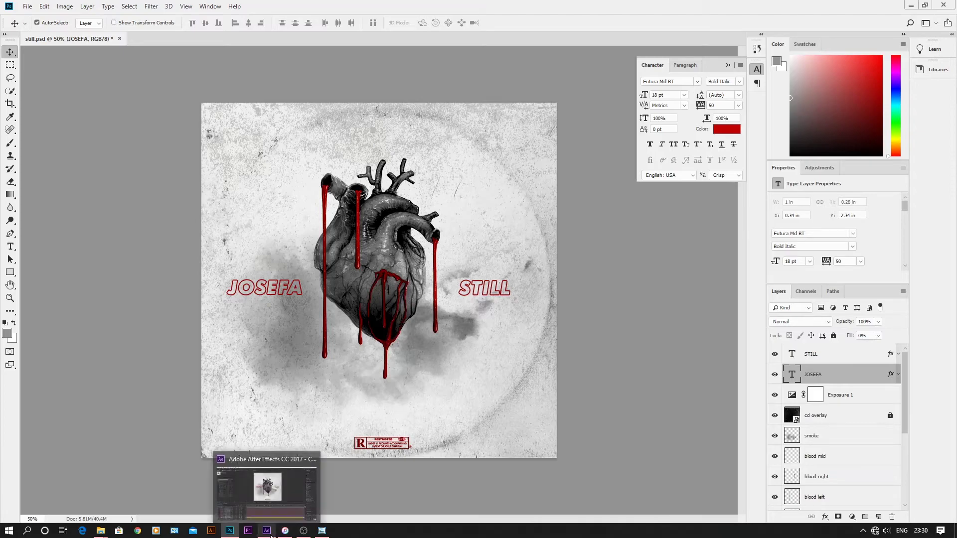
click(270, 532)
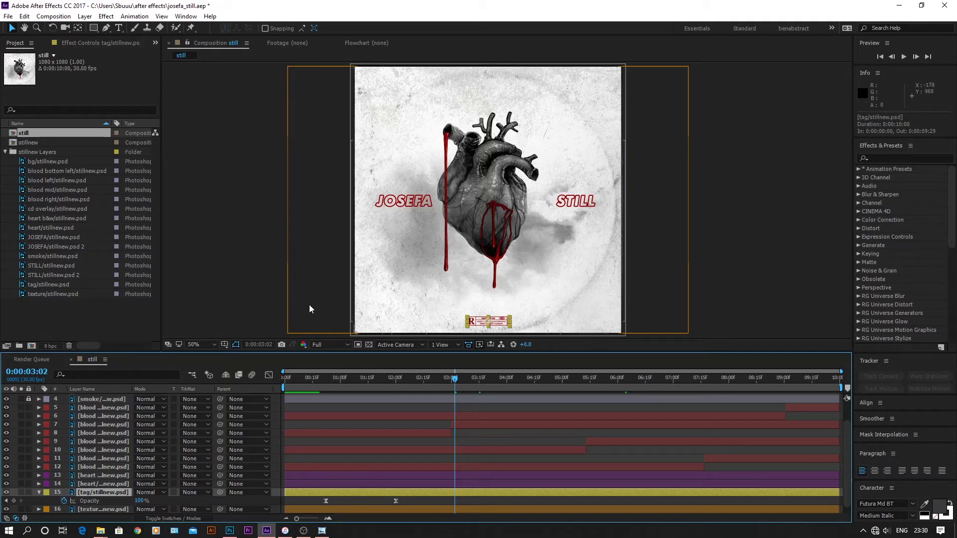
click(881, 56)
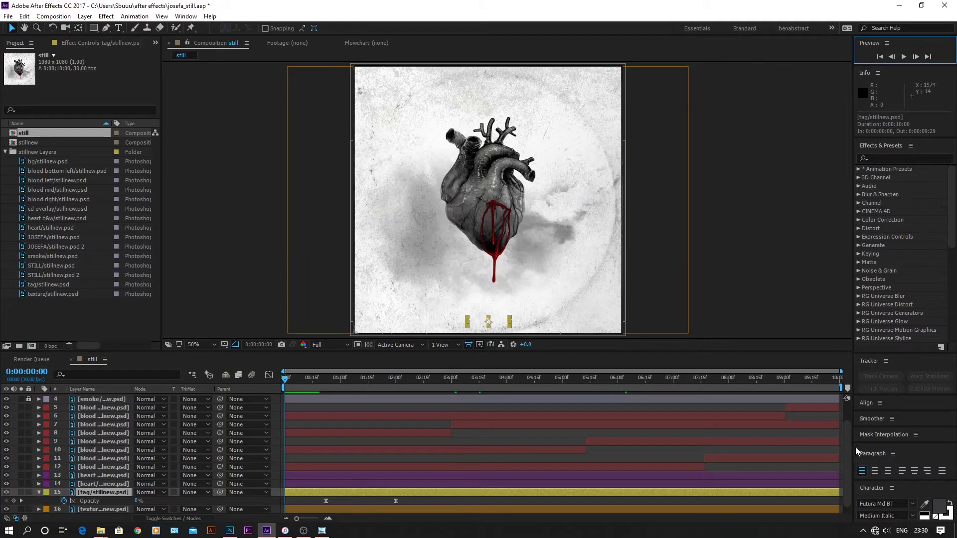
Reveal the Scale keyframes of the two heart layers for inspection, and collapse their properties again
scroll(849, 501, down, 1)
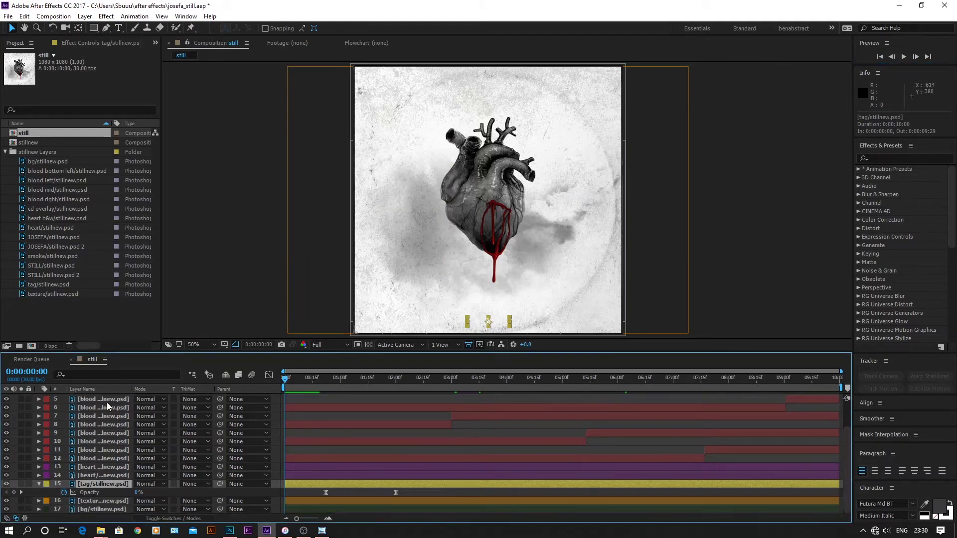
click(99, 477)
ctrl+click(104, 468)
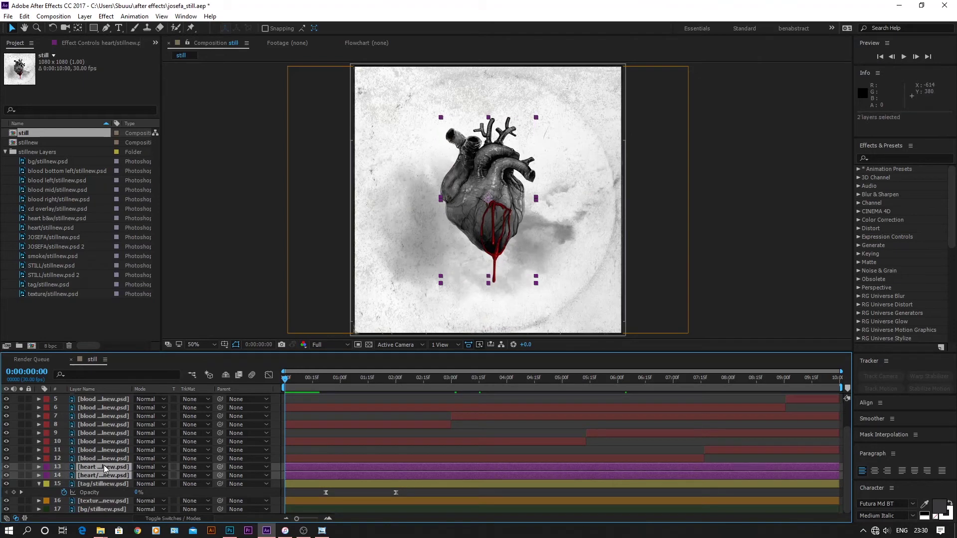
key(s)
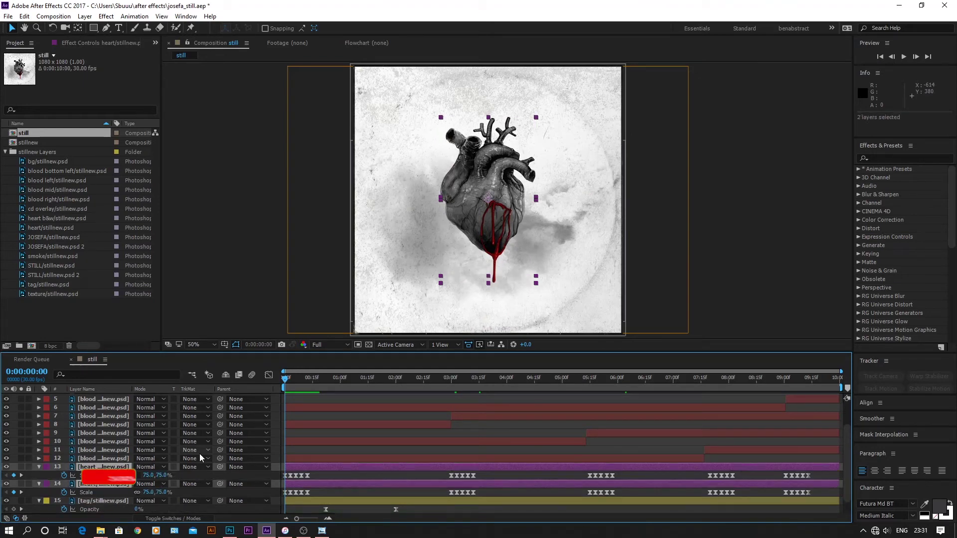
mouse_move(296, 518)
mouse_down()
mouse_move(318, 519)
mouse_move(296, 518)
mouse_up()
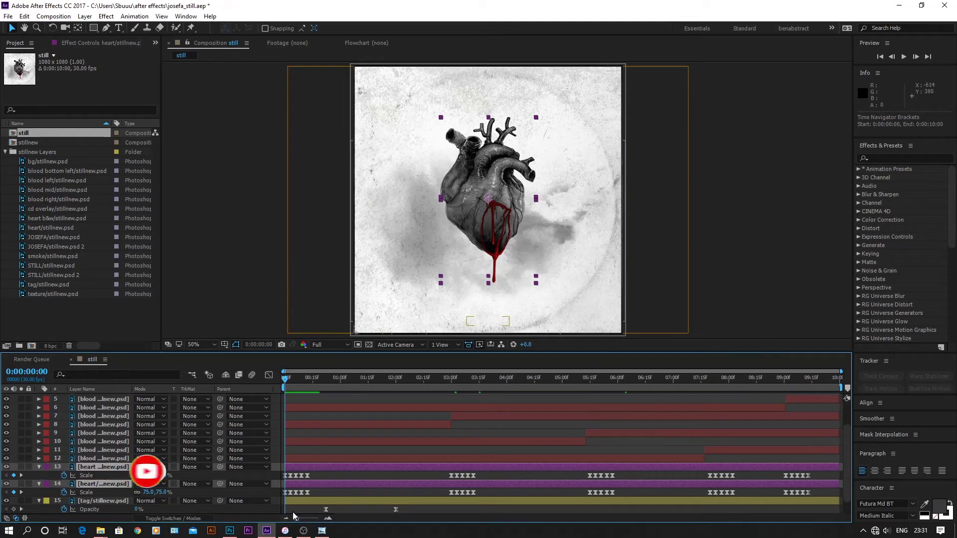
key(u)
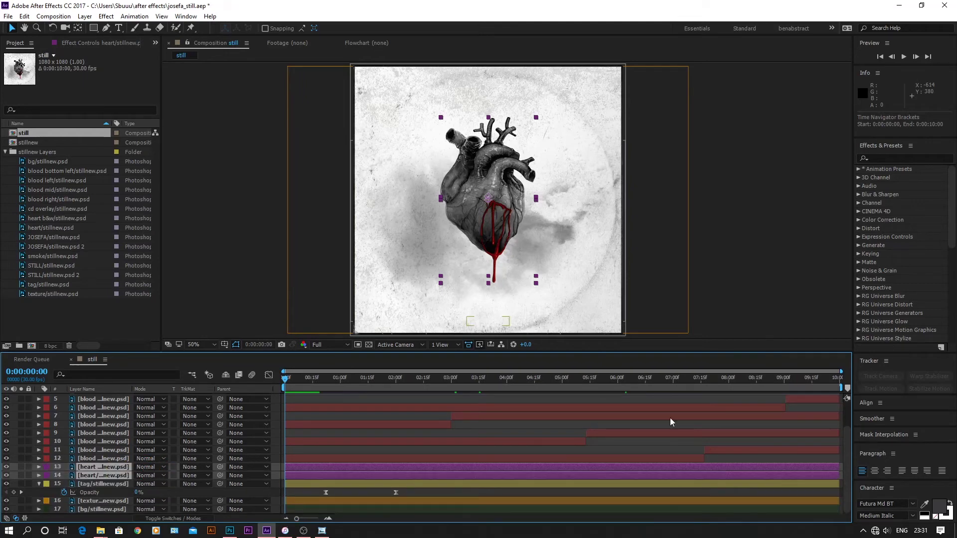
Select the eight blood layers, 5 to 12, and reveal all their animated properties
drag(850, 466, 854, 414)
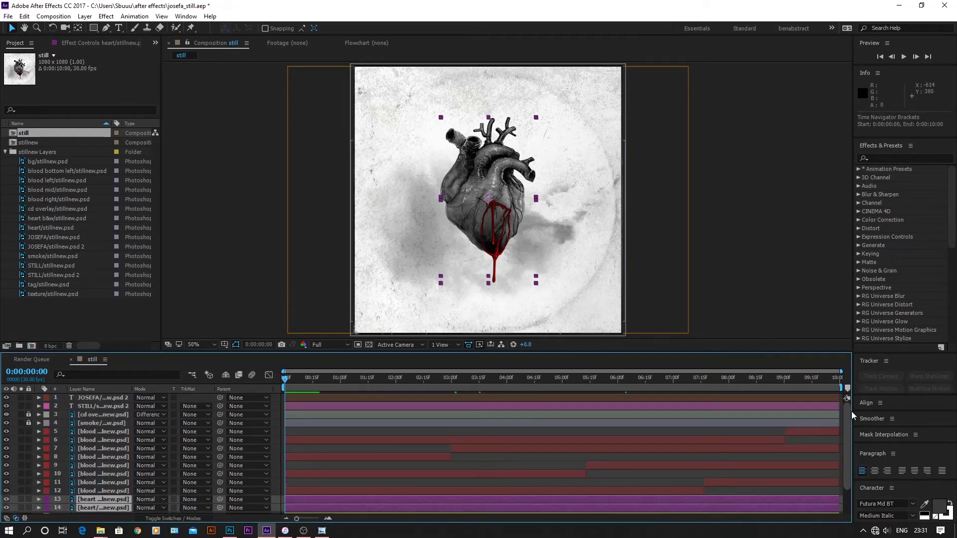
click(104, 432)
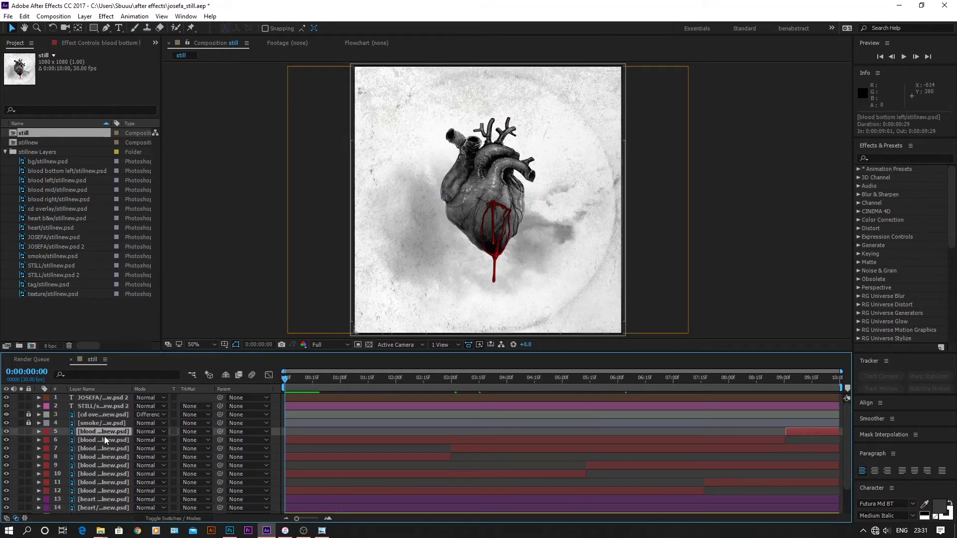
shift+click(104, 491)
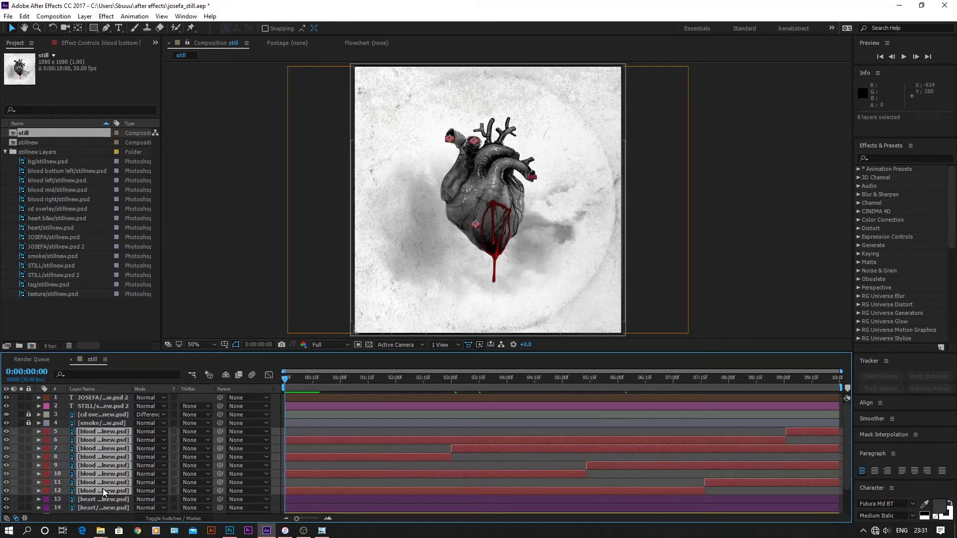
key(u)
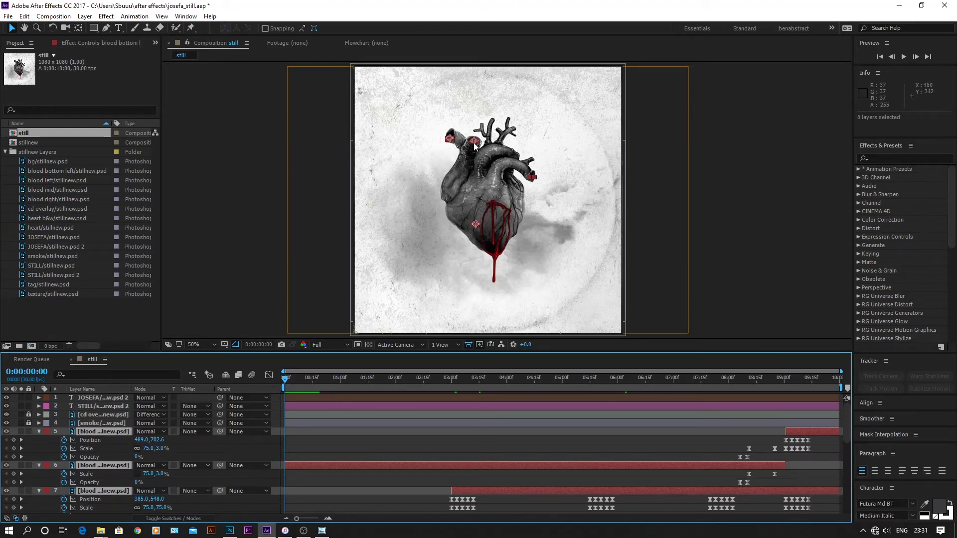
Activate the Pan Behind tool and examine the blood layers' anchor points at the heart's arteries at 200% magnification
click(78, 27)
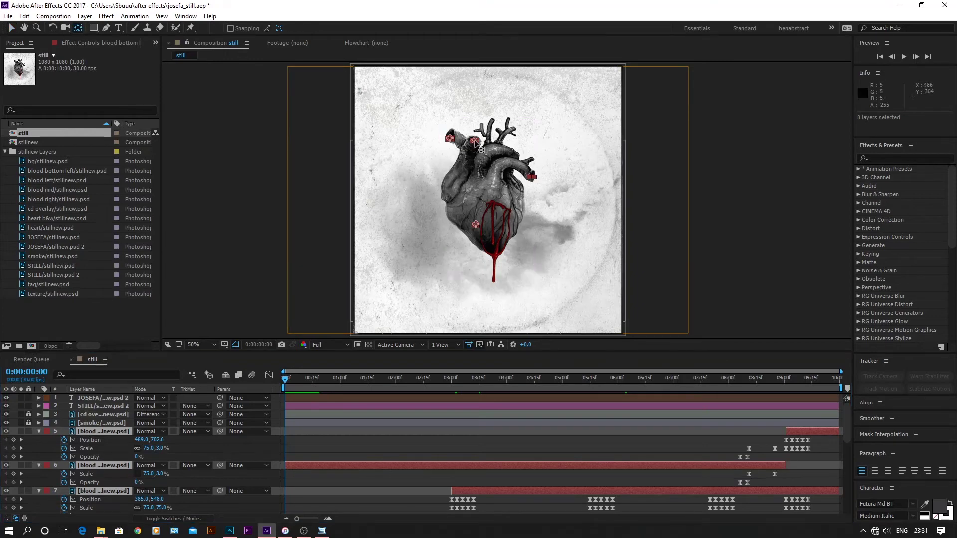
scroll(475, 142, up, 2)
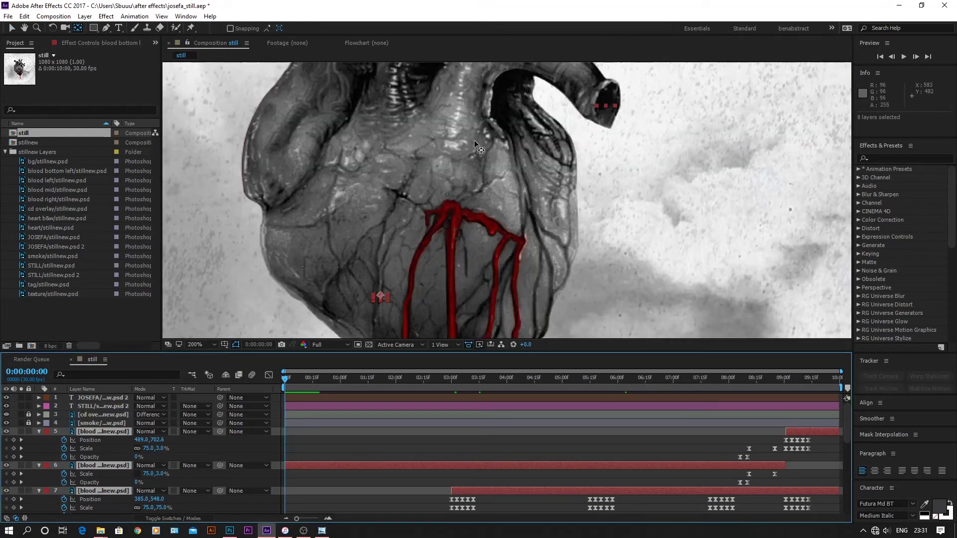
key(space)
drag(360, 121, 416, 232)
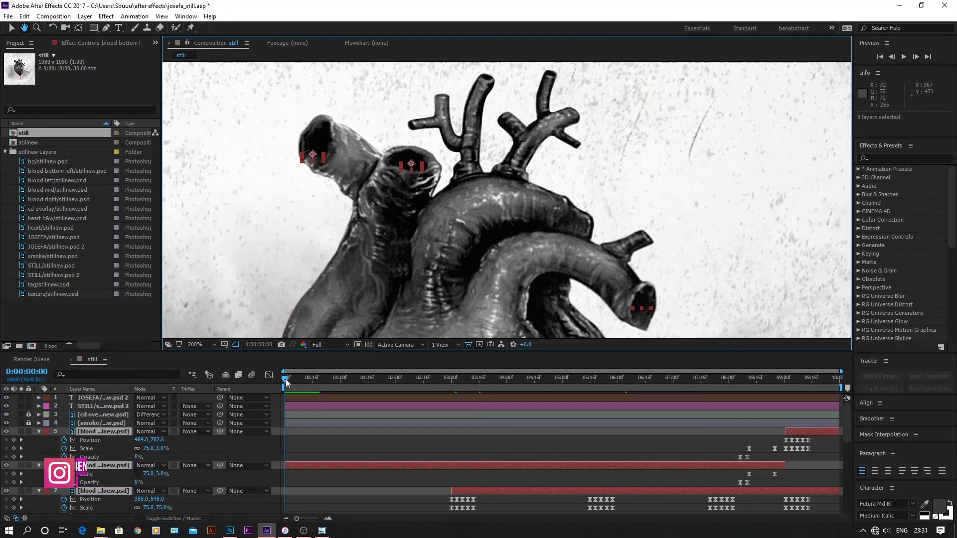
Scrub the timeline to 0:00:03:02 to examine the blood animation, and collapse the blood layers' properties
key(space)
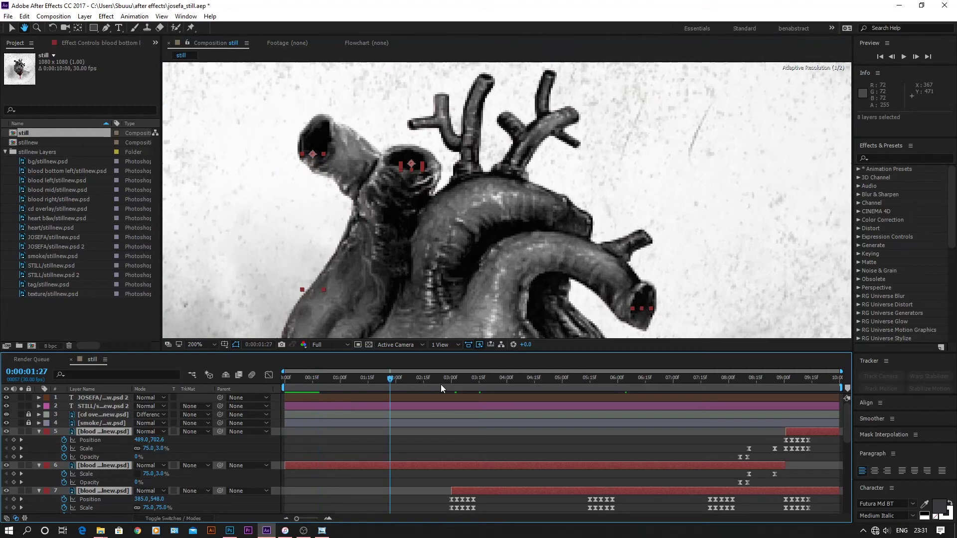
drag(440, 384, 456, 420)
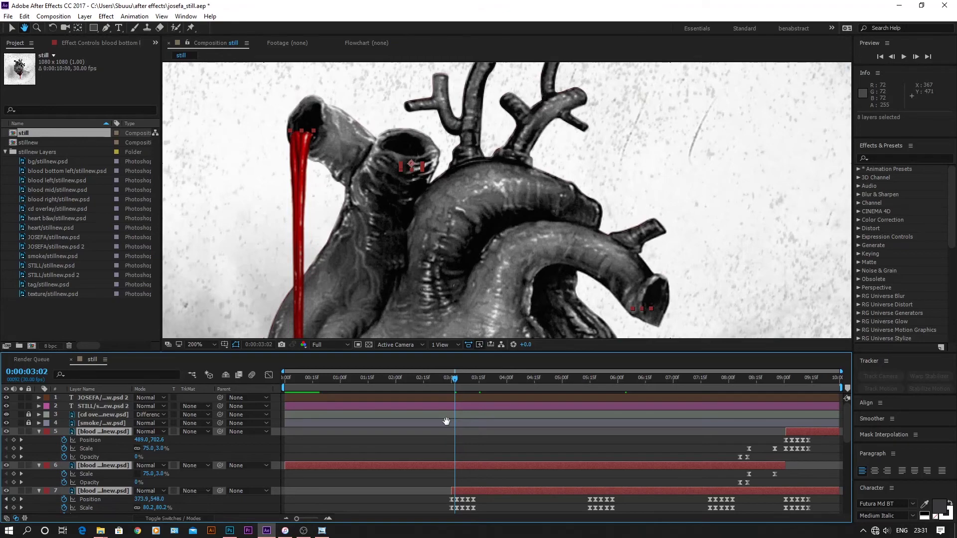
key(u)
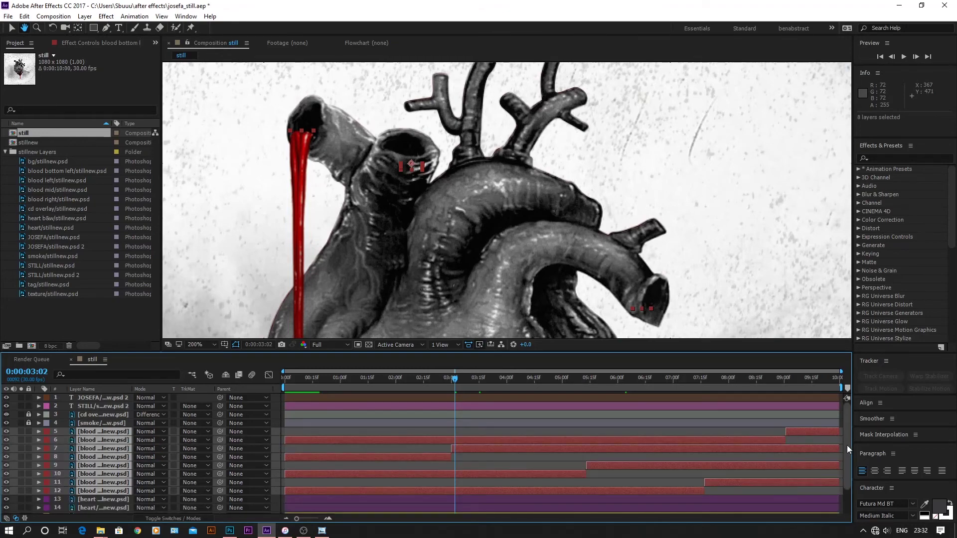
Fit the composition in the viewer and reveal the Opacity keyframes of the JOSEFA and STILL text layers
key(shift+slash)
click(112, 406)
shift+click(118, 397)
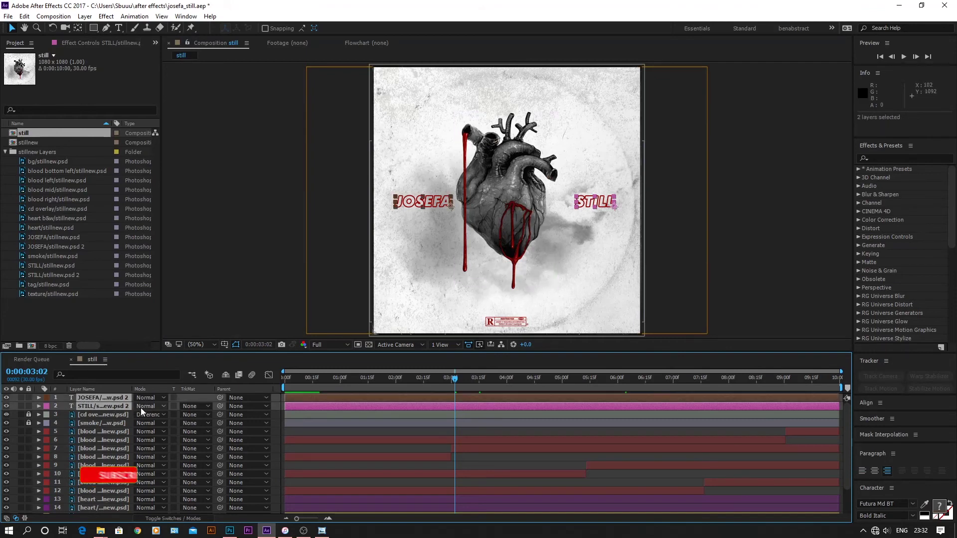
key(t)
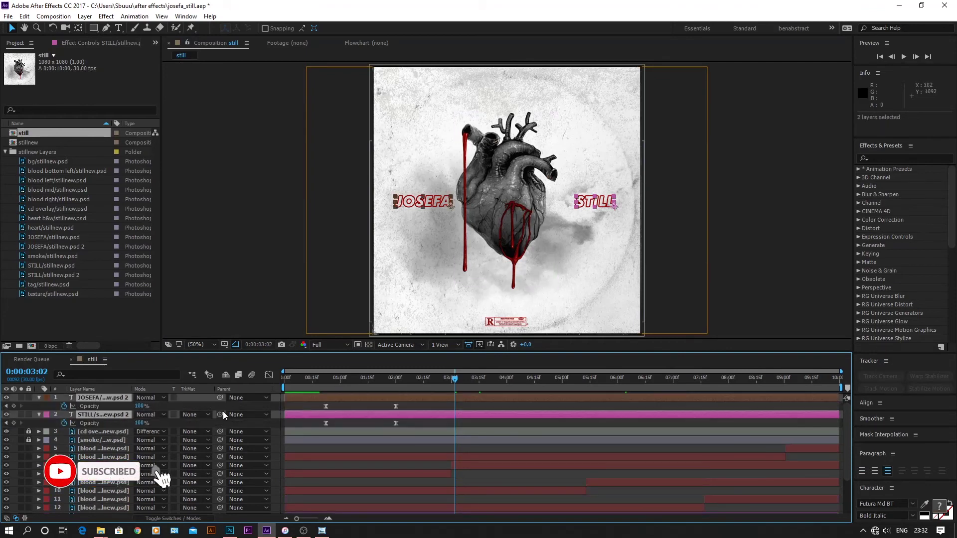